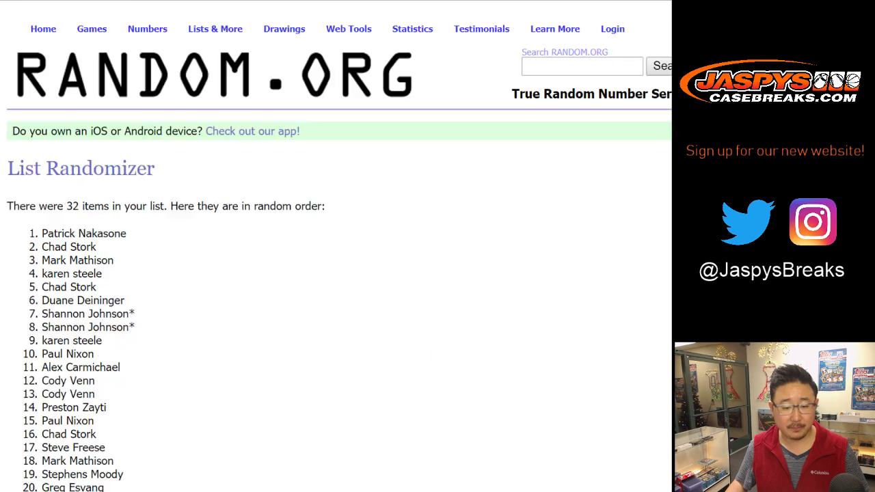
Reshuffle the list of participant names until it has been randomized 7 times, and check the randomization count
left_click(30, 400)
scroll(30, 400, "down", 6)
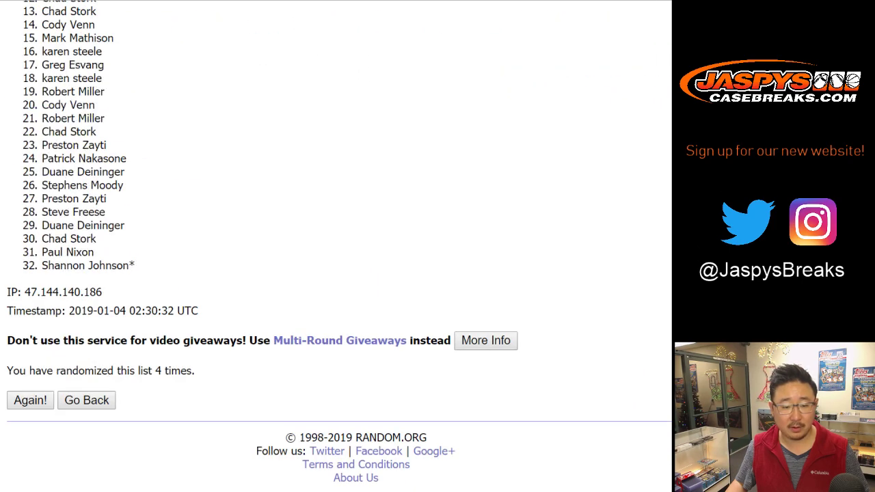
left_click(30, 400)
scroll(30, 400, "down", 6)
left_click(30, 399)
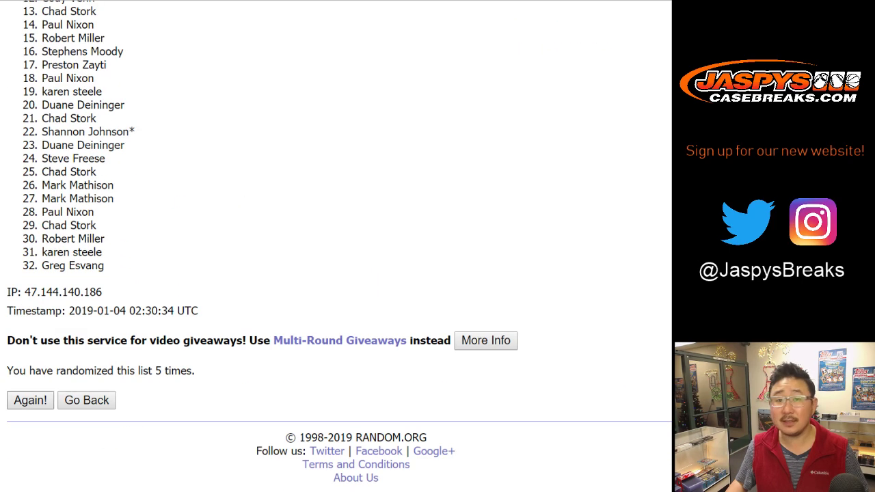
scroll(30, 399, "down", 6)
left_click(30, 399)
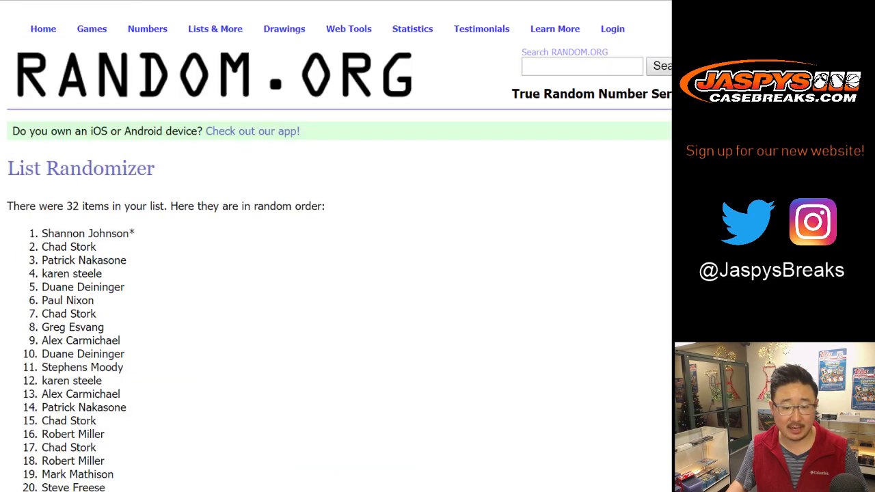
scroll(30, 400, "down", 6)
key("ctrl+Tab")
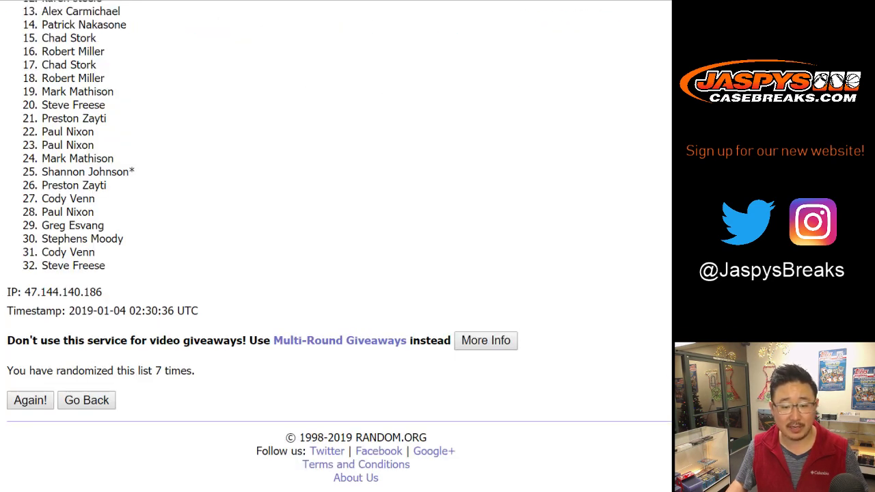
left_click_drag(142, 371, 196, 371)
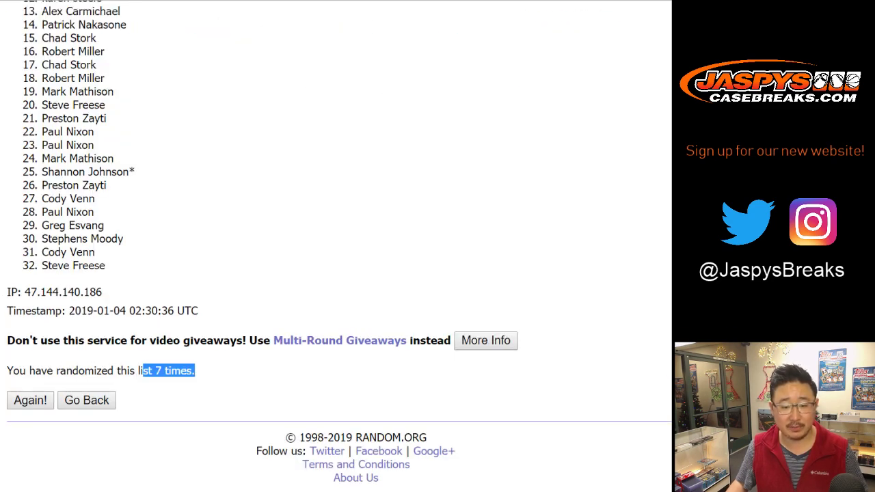
left_click(198, 372)
Copy all 32 shuffled participant names and paste them into the Google Sheets spreadsheet starting at cell A1
scroll(198, 372, "up", 6)
left_click_drag(42, 233, 106, 358)
key("ctrl+c")
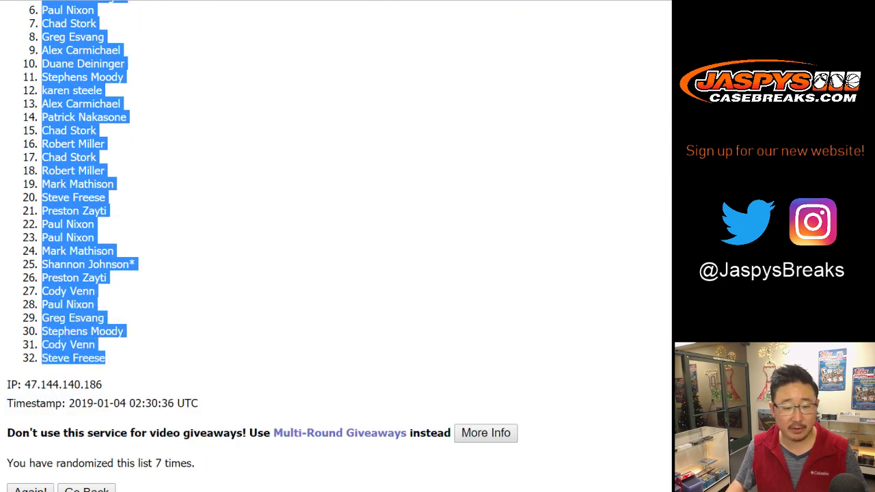
key("ctrl+Tab")
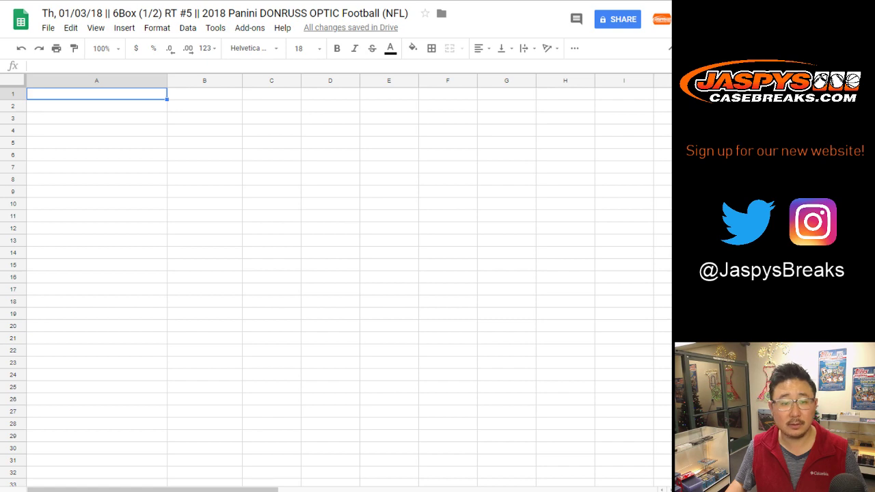
right_click(58, 94)
left_click(88, 132)
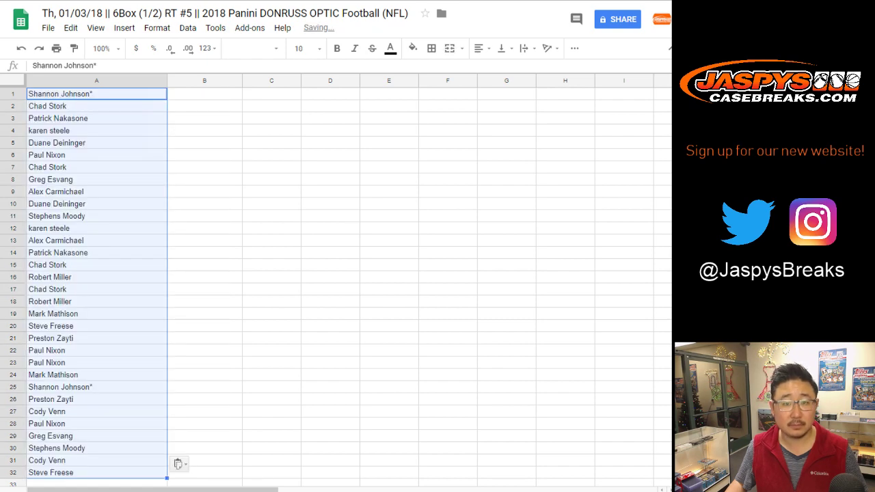
Switch to the RANDOM.ORG form holding the NFL team list and randomize the teams 7 times
key("ctrl+Tab")
key("ctrl+Tab")
scroll(335, 246, "down", 3)
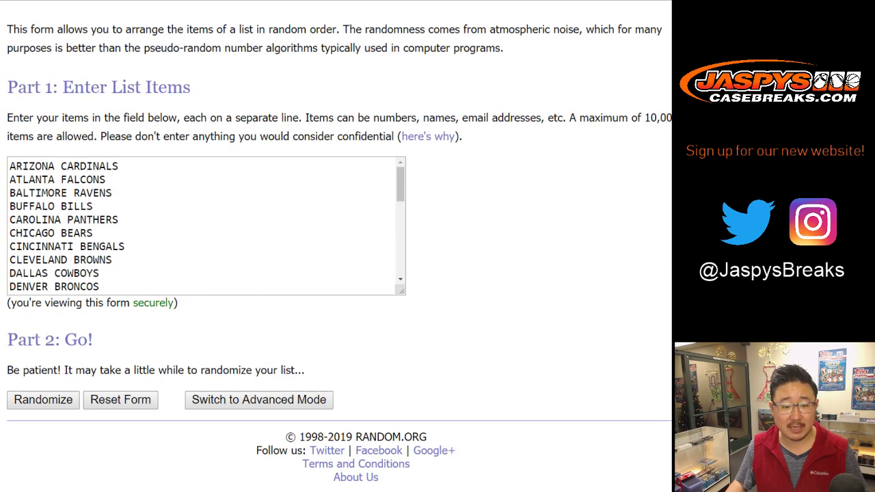
left_click(43, 399)
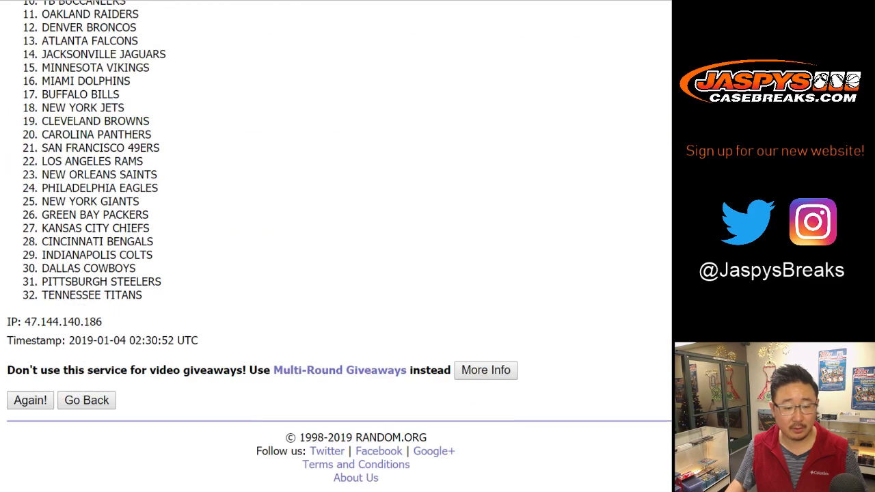
left_click(43, 400)
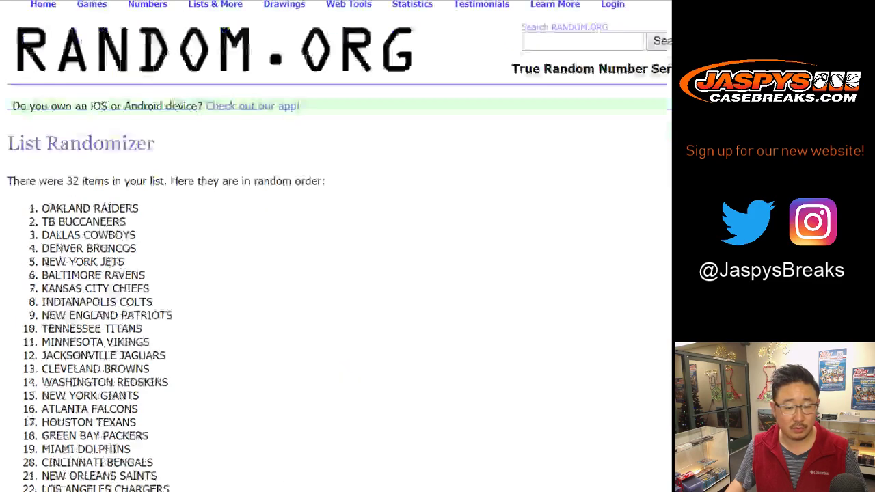
scroll(43, 400, "down", 5)
scroll(43, 400, "down", 5)
left_click(43, 399)
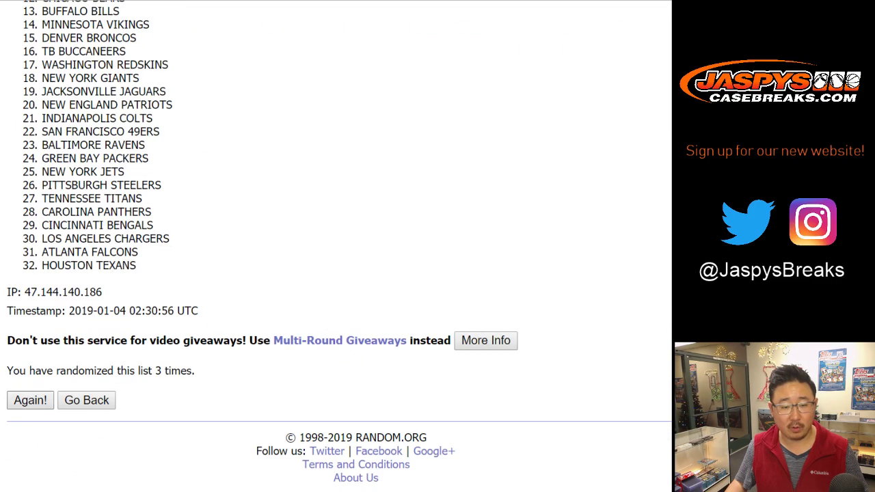
scroll(43, 400, "down", 5)
left_click(43, 399)
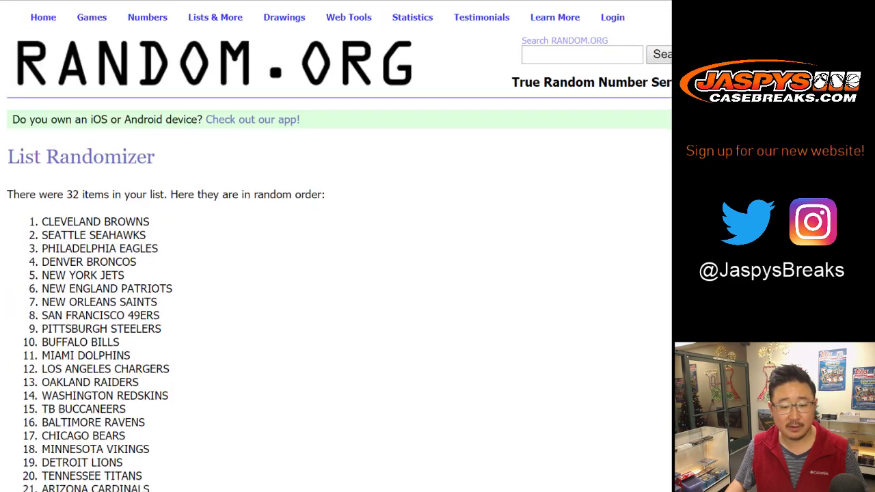
scroll(334, 274, "down", 5)
left_click(43, 400)
left_click(43, 399)
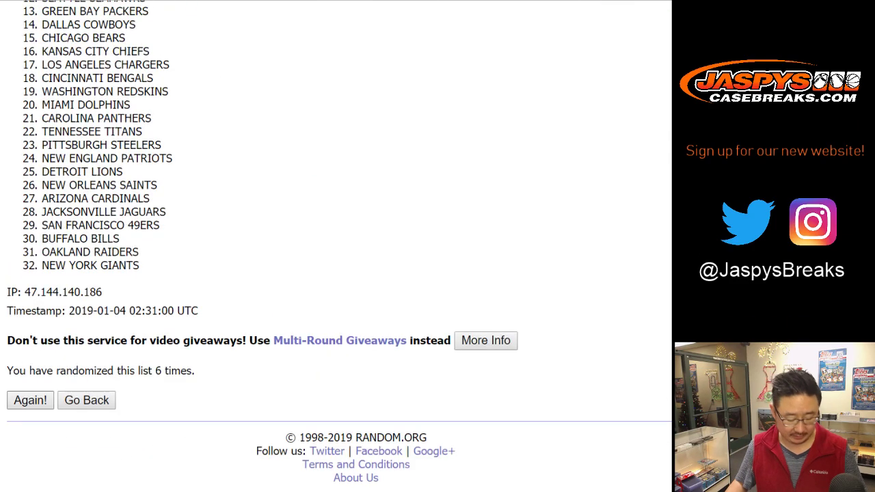
scroll(335, 273, "down", 5)
Copy the 32 shuffled team names and paste them into the Google Sheets spreadsheet starting at cell B1
scroll(335, 273, "up", 6)
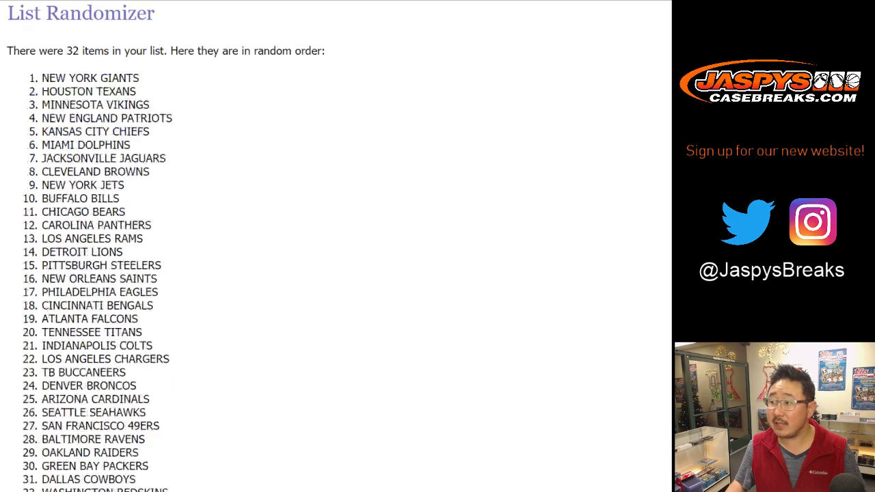
left_click_drag(42, 233, 168, 265)
key("ctrl+c")
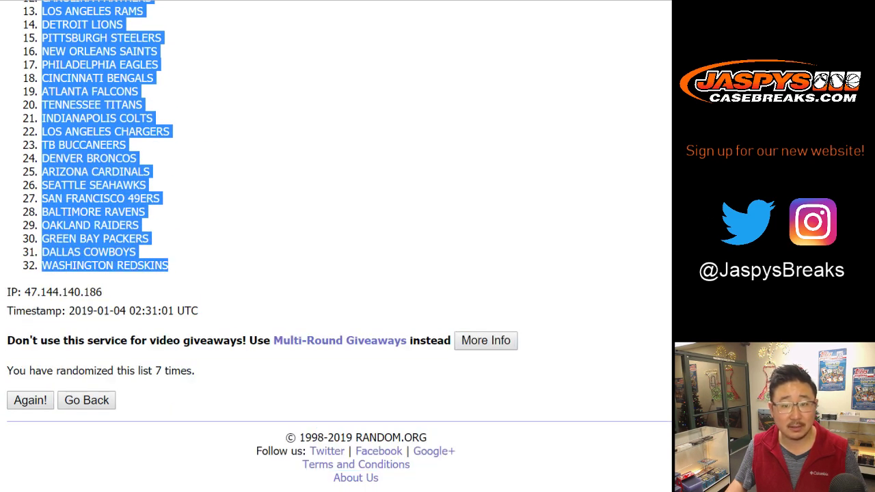
key("alt+Tab")
right_click(189, 97)
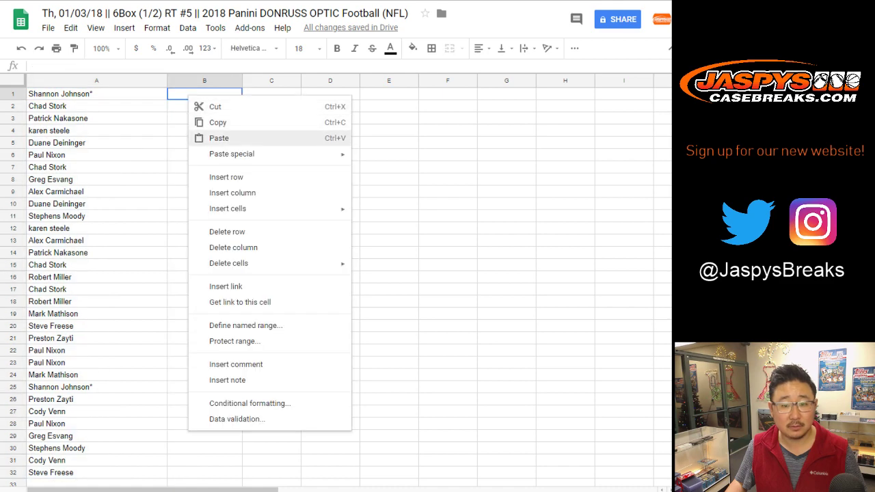
left_click(218, 137)
Format the entire sheet in Helvetica Neue at font size 13
left_click(13, 80)
left_click(253, 48)
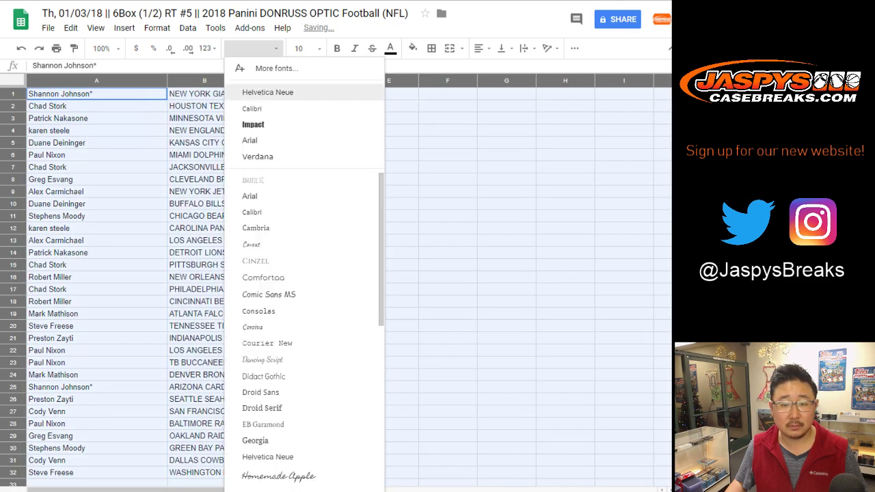
left_click(267, 92)
left_click(300, 47)
type("13")
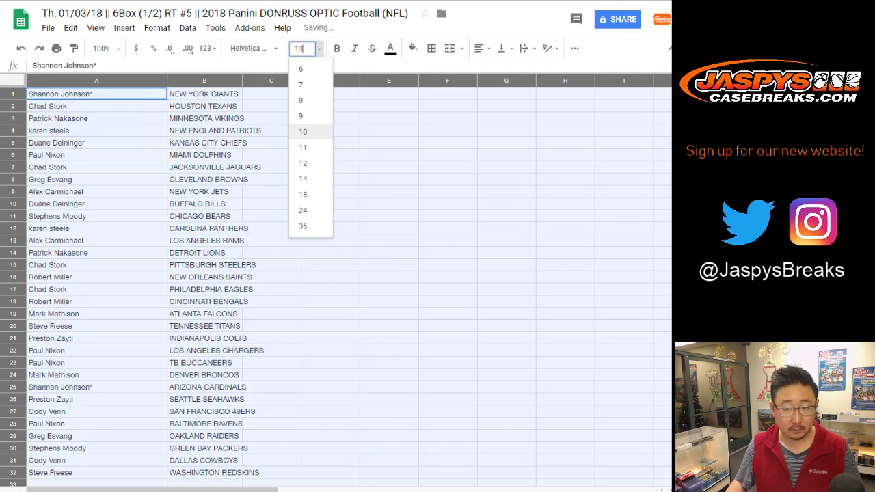
key("Return")
Zoom the sheet to 150% and auto-fit the column widths to the names and teams
left_click(103, 48)
left_click(104, 146)
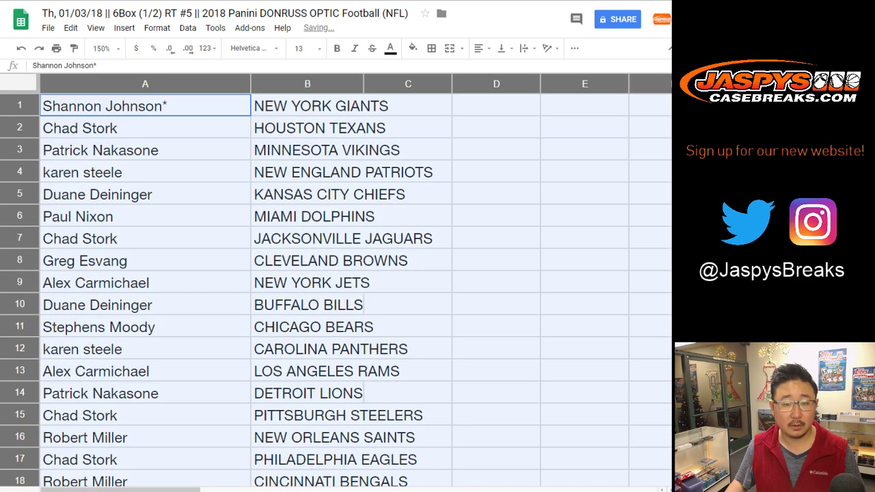
double_click(250, 84)
Go through rows 1 to 32 one at a time, highlighting each row to read out the participant and team pairing
left_click(20, 105)
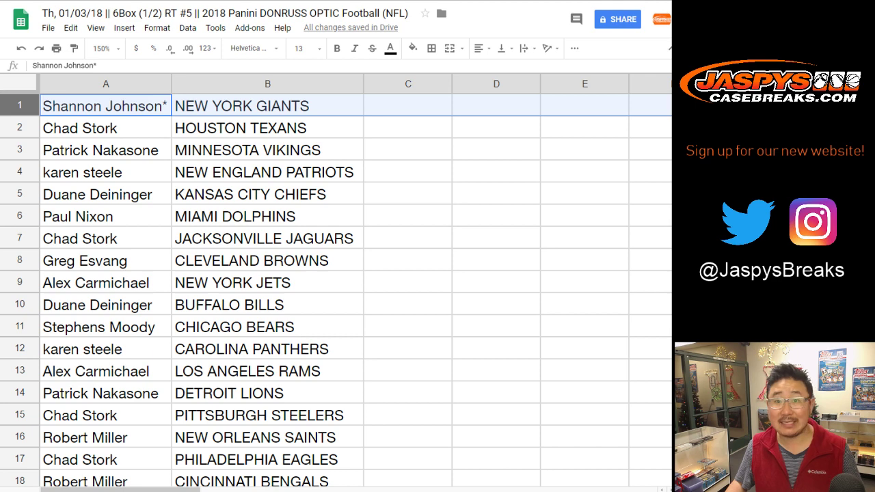
left_click(19, 128)
left_click(19, 150)
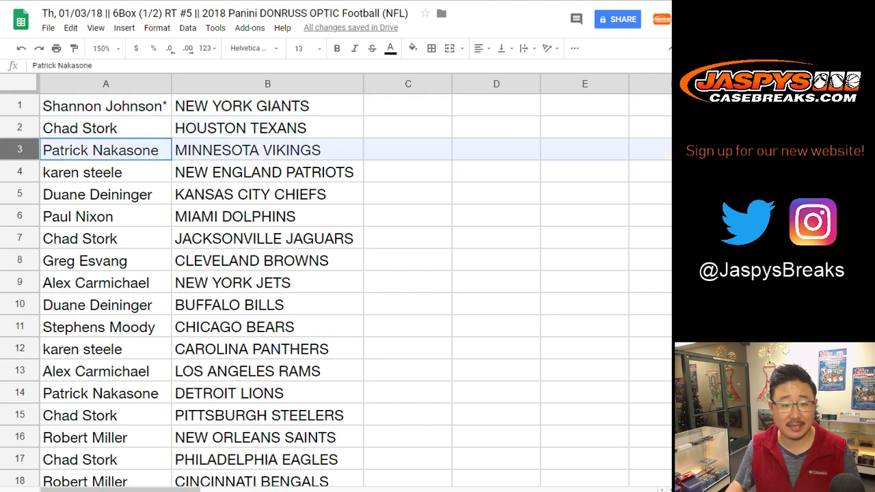
left_click(20, 172)
left_click(20, 194)
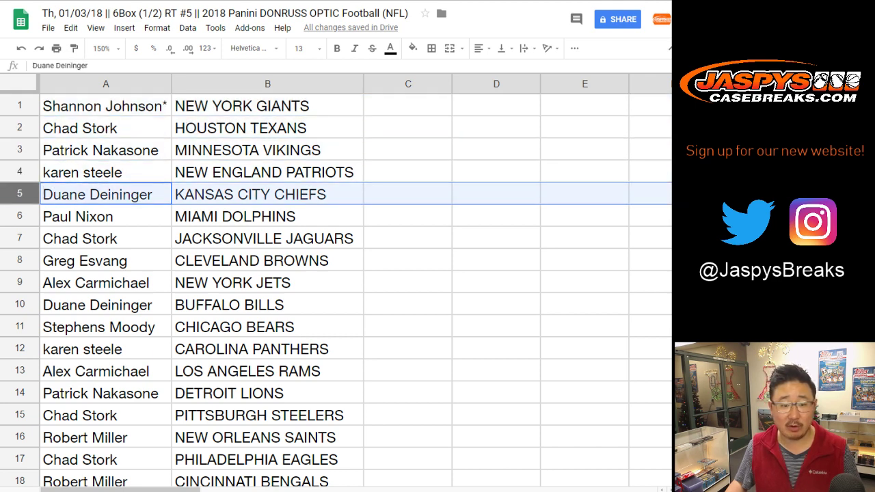
left_click(19, 217)
left_click(19, 238)
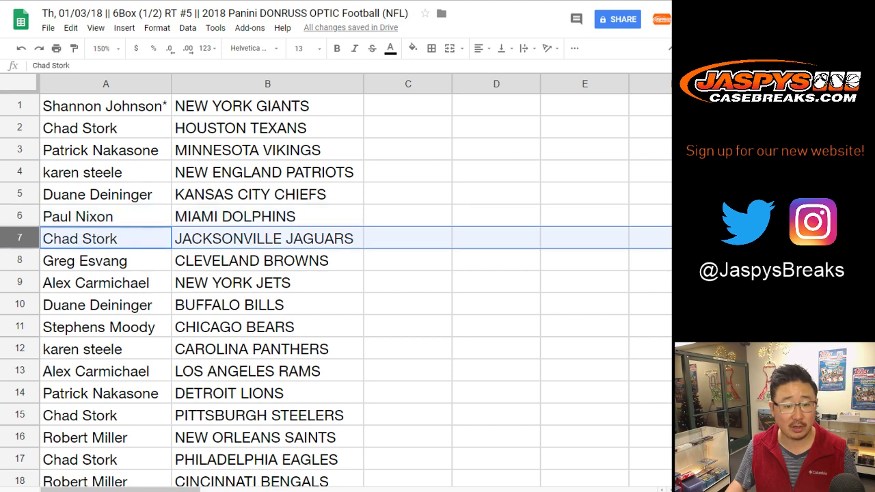
left_click(19, 261)
left_click(19, 283)
scroll(19, 283, "down", 3)
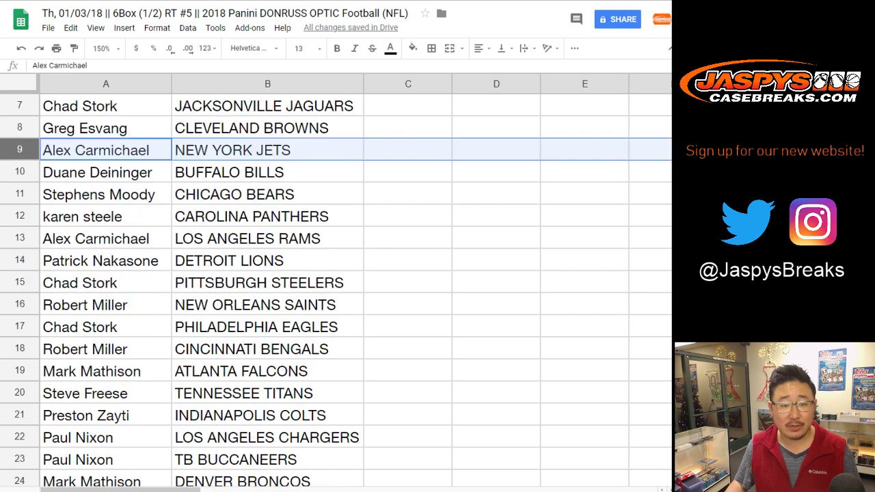
left_click(19, 172)
left_click(20, 194)
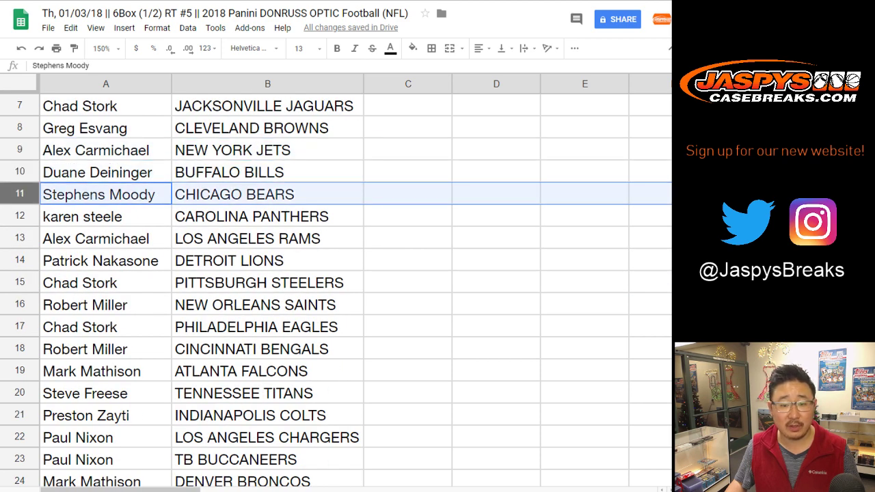
left_click(19, 217)
left_click(19, 239)
left_click(19, 260)
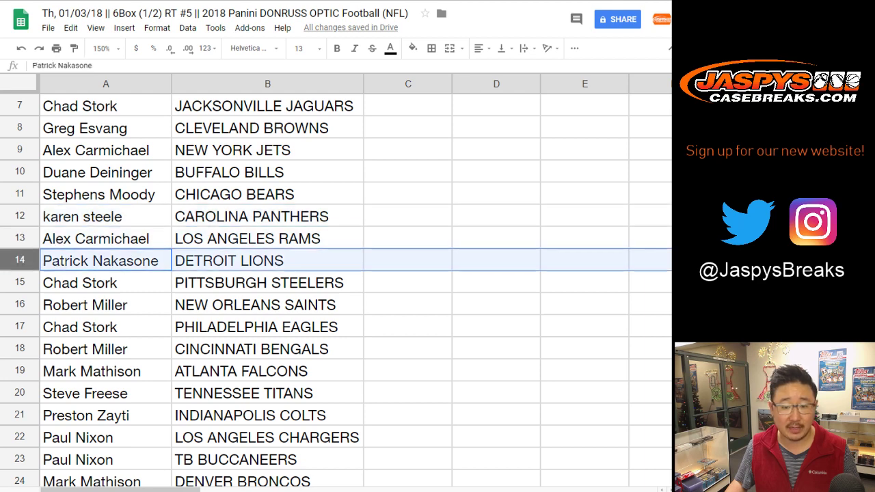
scroll(19, 260, "down", 3)
left_click(19, 150)
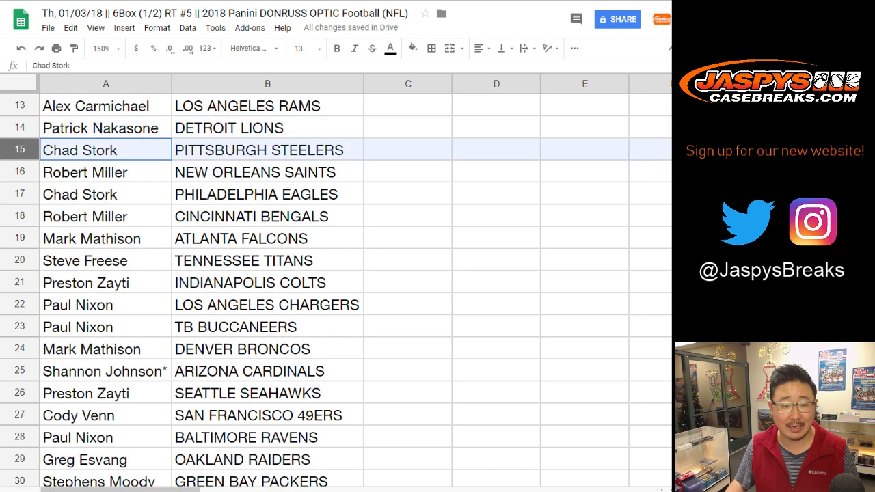
left_click(19, 171)
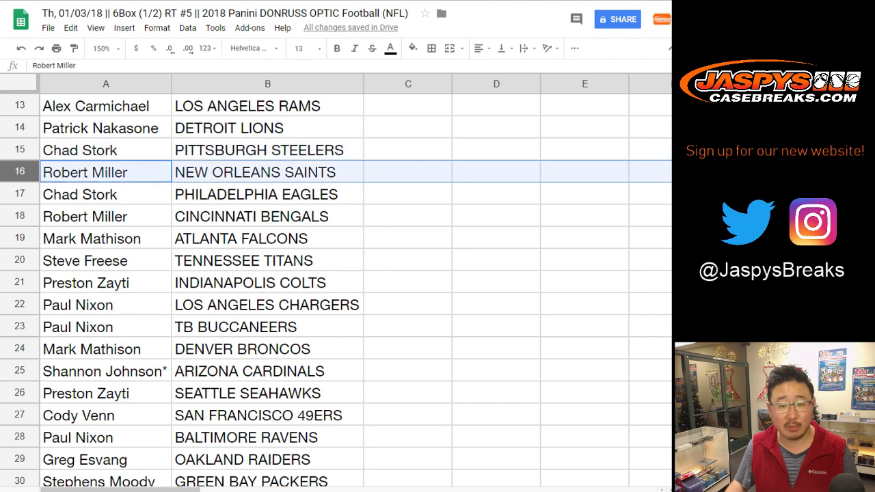
left_click(19, 194)
left_click(19, 216)
left_click(19, 239)
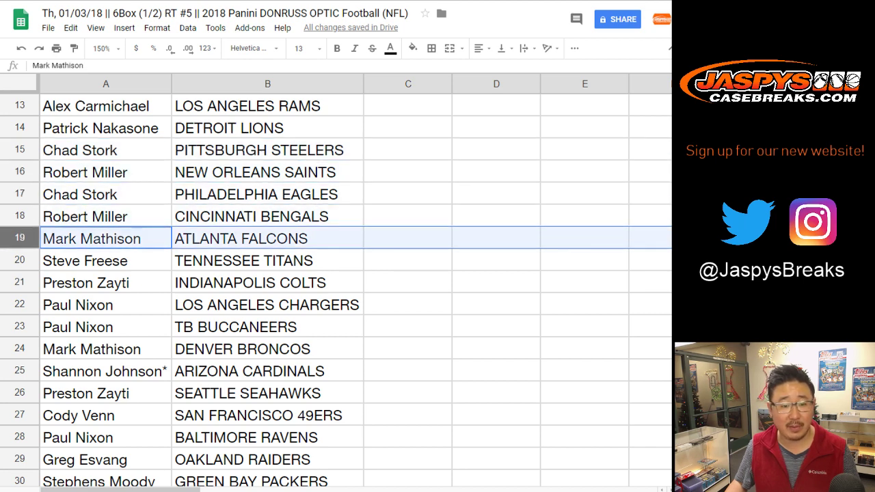
left_click(19, 260)
left_click(19, 282)
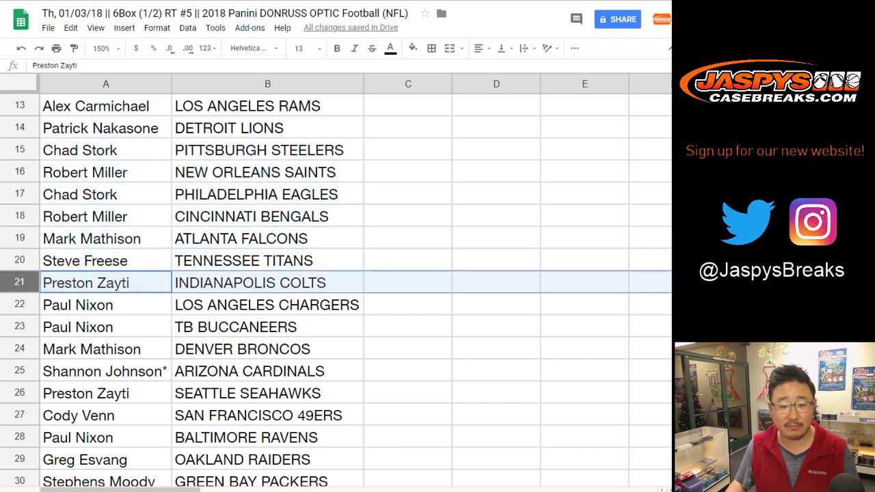
scroll(19, 282, "down", 2)
left_click(19, 171)
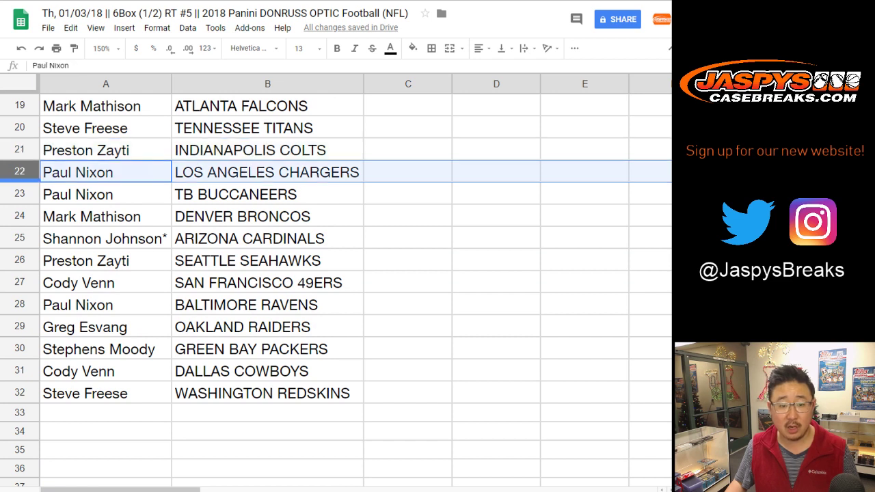
left_click(19, 193)
left_click(19, 216)
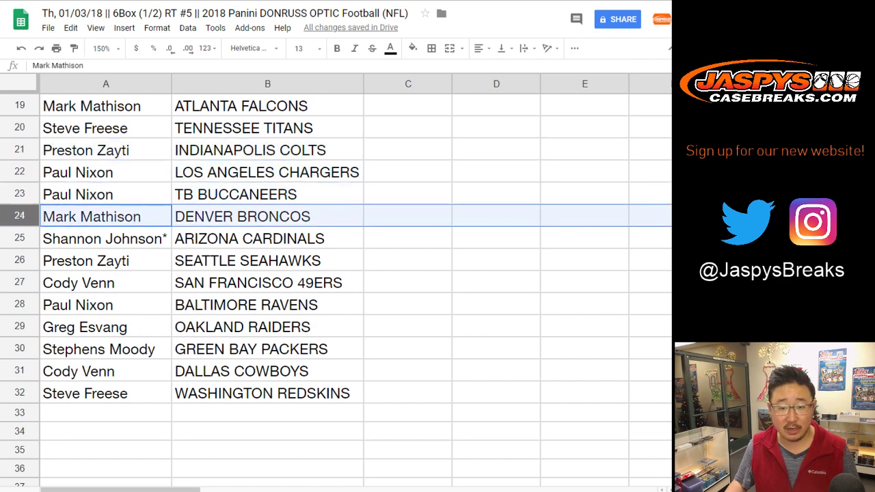
left_click(20, 238)
left_click(20, 259)
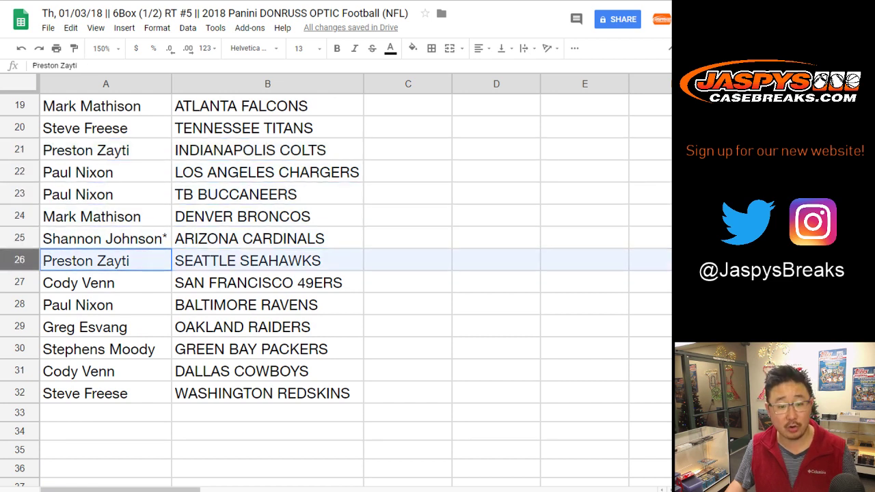
left_click(19, 283)
left_click(20, 304)
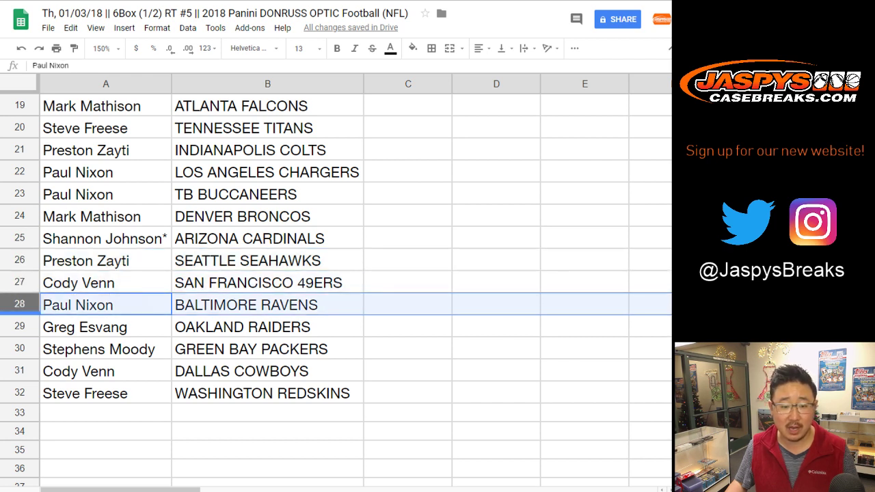
left_click(19, 326)
left_click(19, 348)
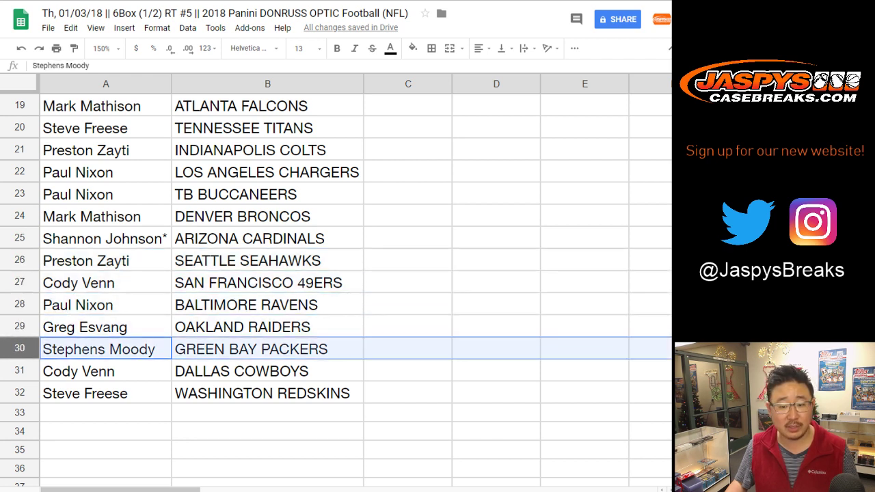
left_click(19, 371)
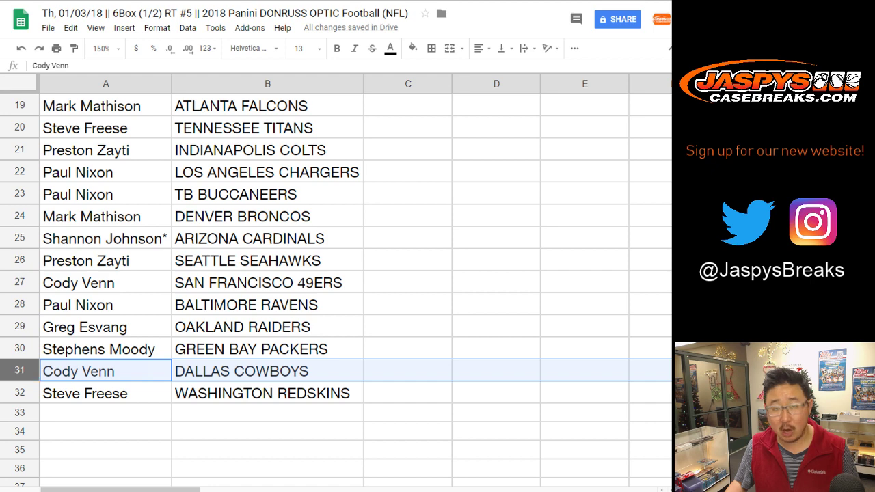
left_click(19, 392)
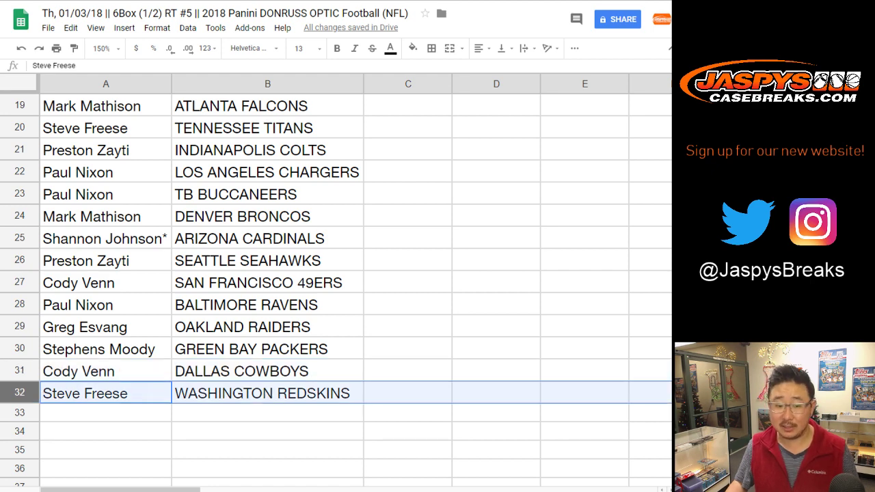
Sort the whole sheet by the team names in column B from A to Z
scroll(267, 274, "up", 6)
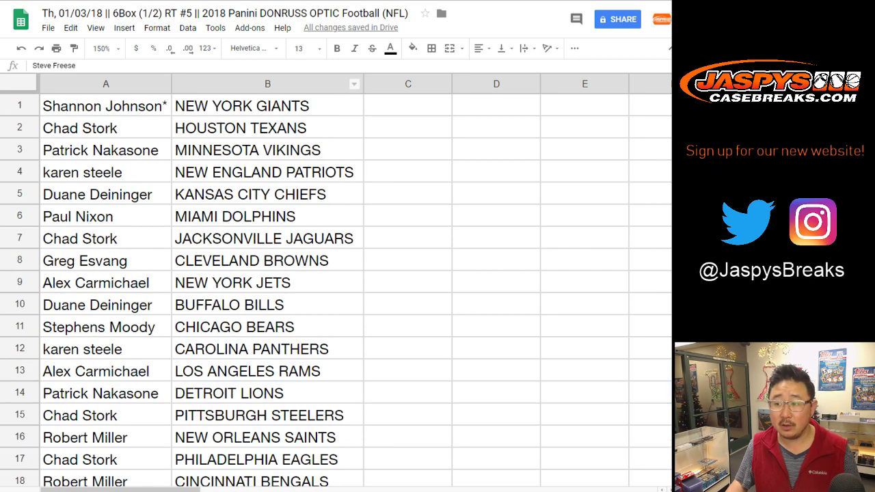
left_click(267, 84)
left_click(187, 27)
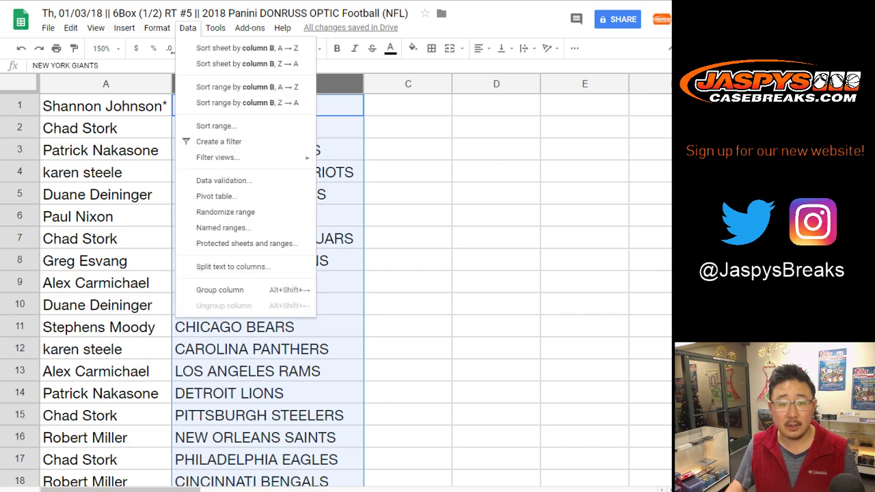
left_click(246, 48)
Set the sheet zoom to 85%
left_click(102, 48)
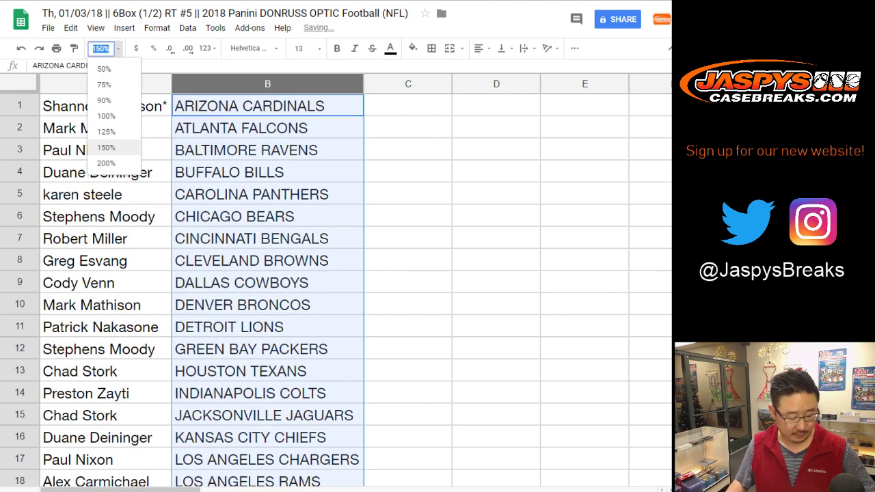
type("85")
key("Return")
Centre the contents of the participant and team table in A1:B32 horizontally and apply borders to all its cells
left_click(60, 92)
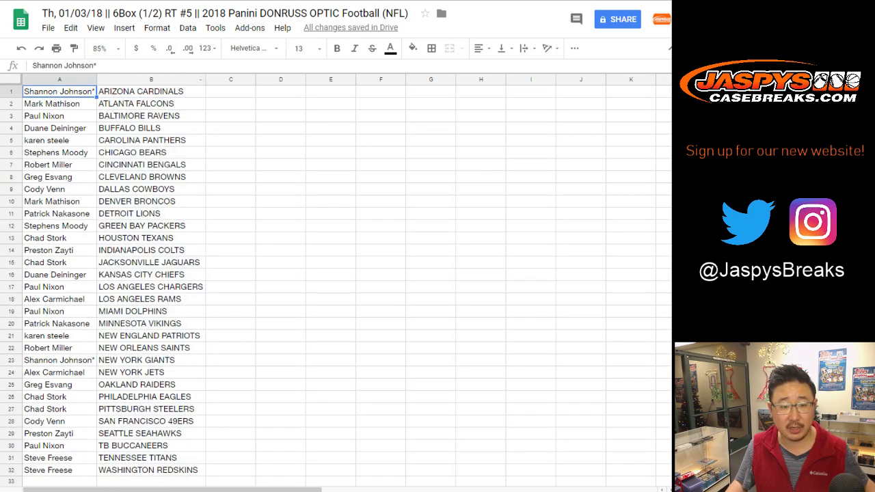
key("ctrl+a")
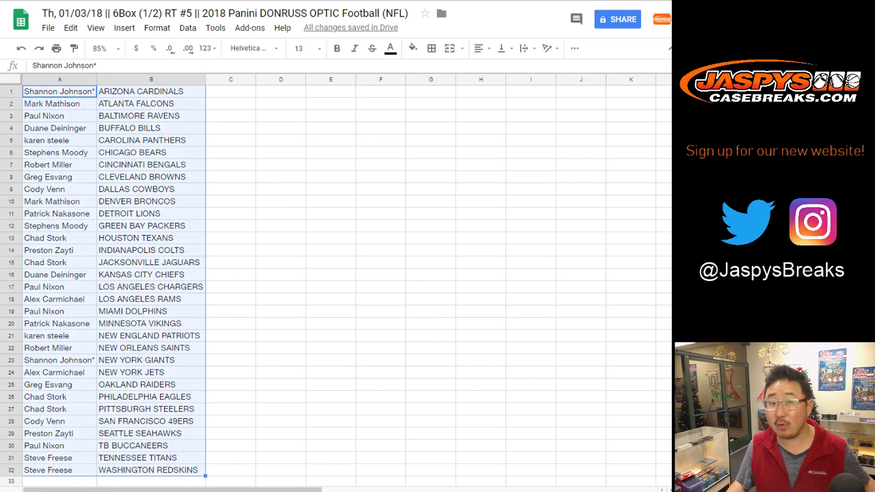
left_click(480, 47)
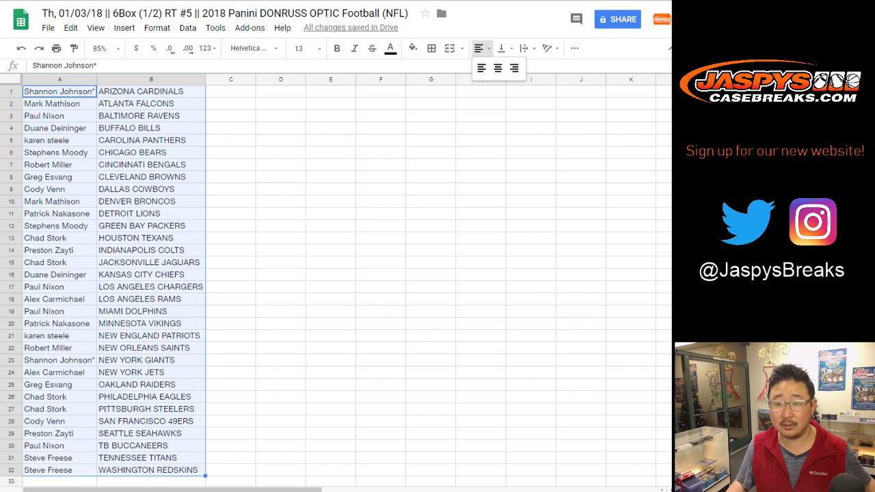
left_click(497, 68)
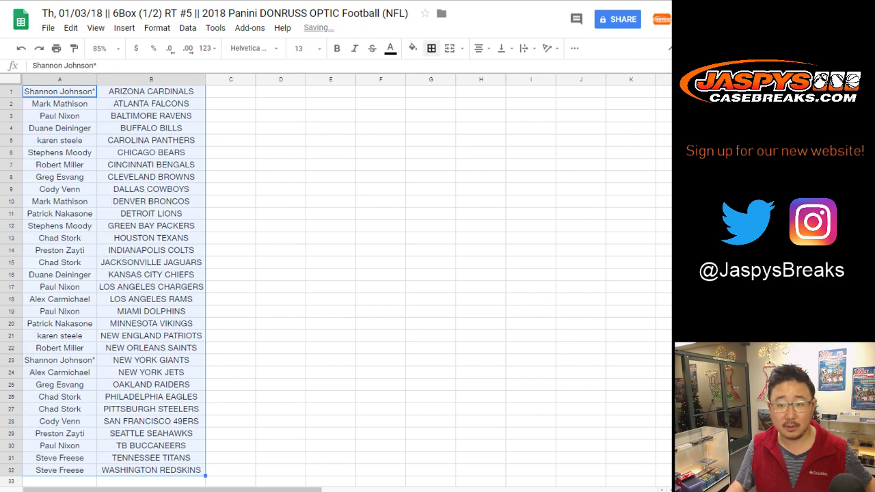
left_click(431, 48)
left_click(435, 73)
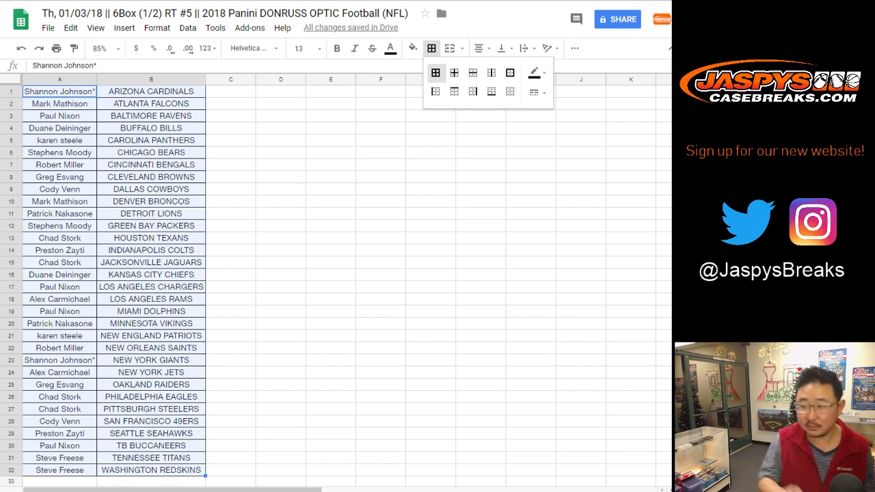
left_click(431, 48)
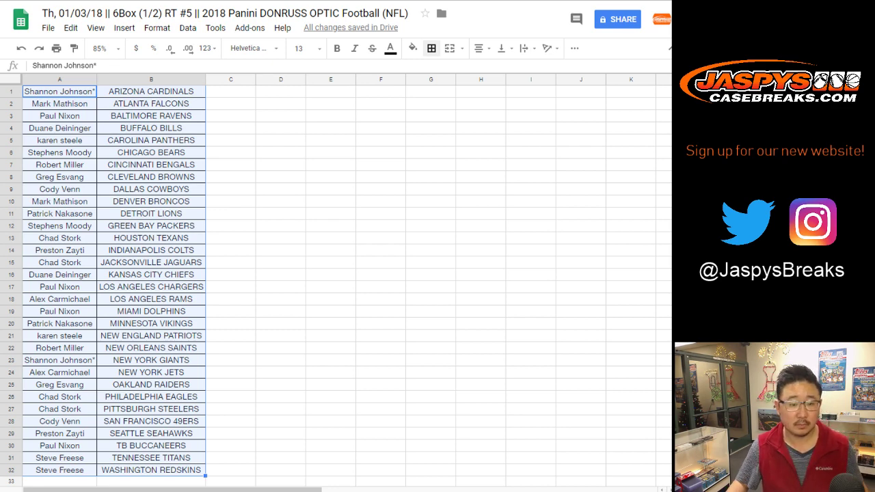
Move the participant name beside DENVER BRONCOS from A10 to the empty cell C10
left_click(59, 202)
key("ctrl+x")
left_click(231, 201)
key("ctrl+v")
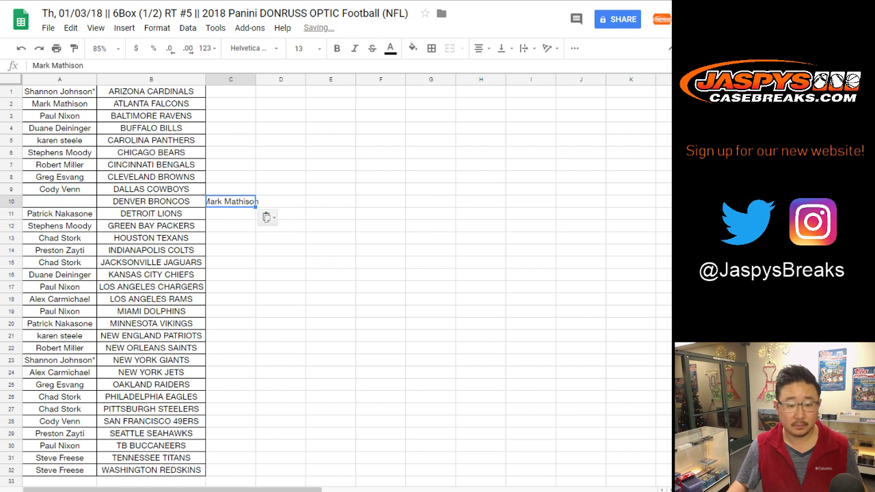
Move the participant name beside NEW YORK JETS from A24 to C24 and auto-fit the width of column C
left_click(60, 373)
key("ctrl+x")
left_click(230, 372)
key("ctrl+v")
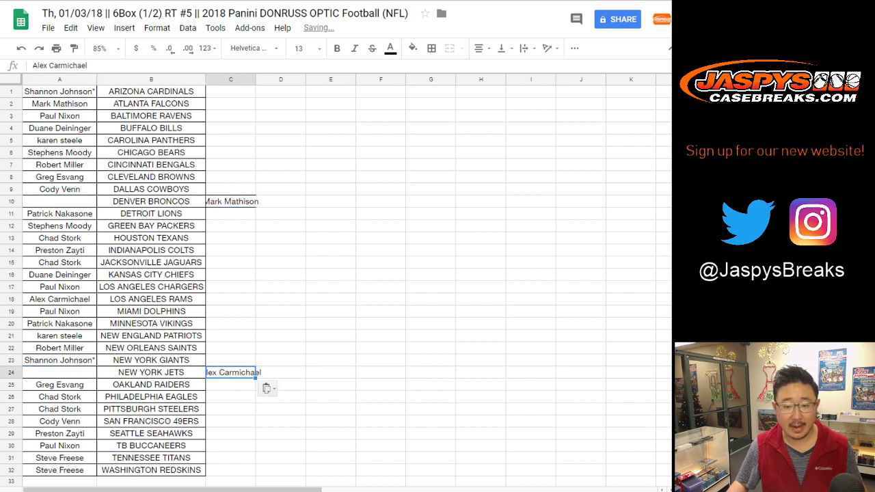
double_click(256, 79)
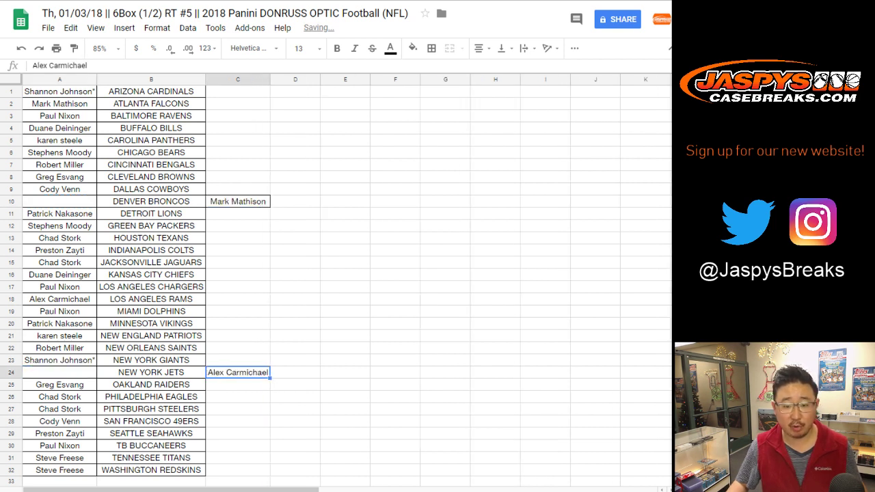
Move the participant name from C24 into A10 and change the team in B10 to DENVER BRONCOS-T
left_click(60, 201)
key("ctrl+v")
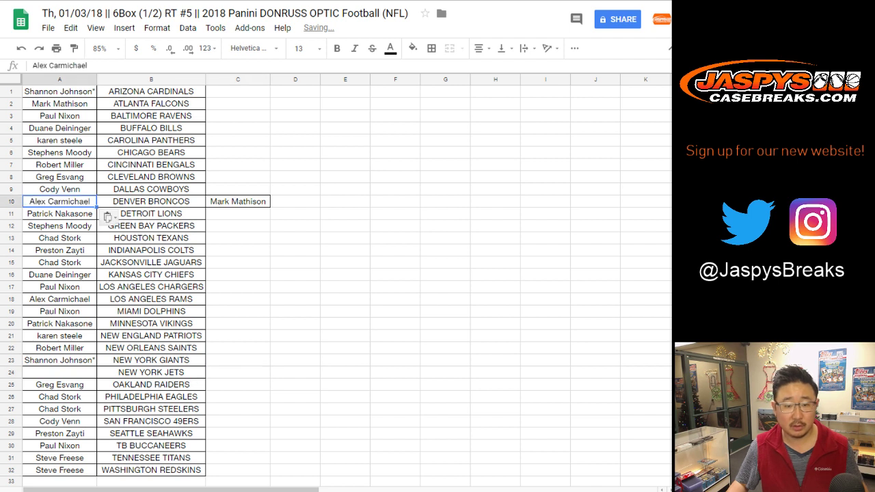
left_click_drag(151, 203, 151, 210)
double_click(151, 202)
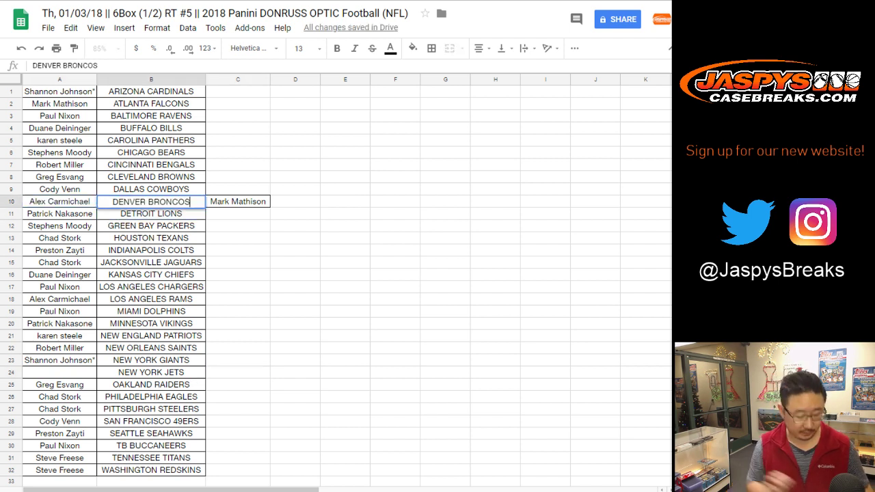
type("-T")
key("Return")
Move the participant name from C10 into the empty cell A24 beside NEW YORK JETS
key("Right")
key("Up")
key("ctrl+x")
key("Down")
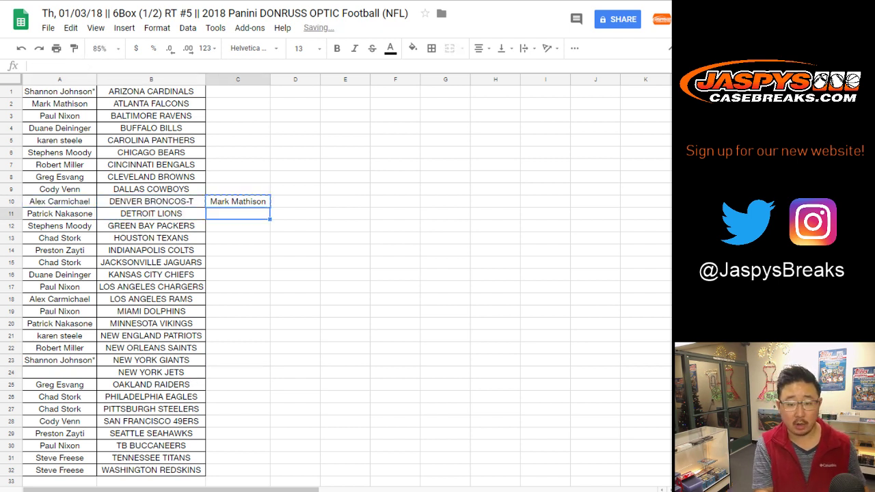
key("Down")
key("Down")
key("Down")
key("Down")
key("Down")
key("Down")
key("Down")
key("Down")
key("Down")
key("Down")
key("Down")
key("Down")
key("Down")
key("Left")
key("Left")
key("ctrl+v")
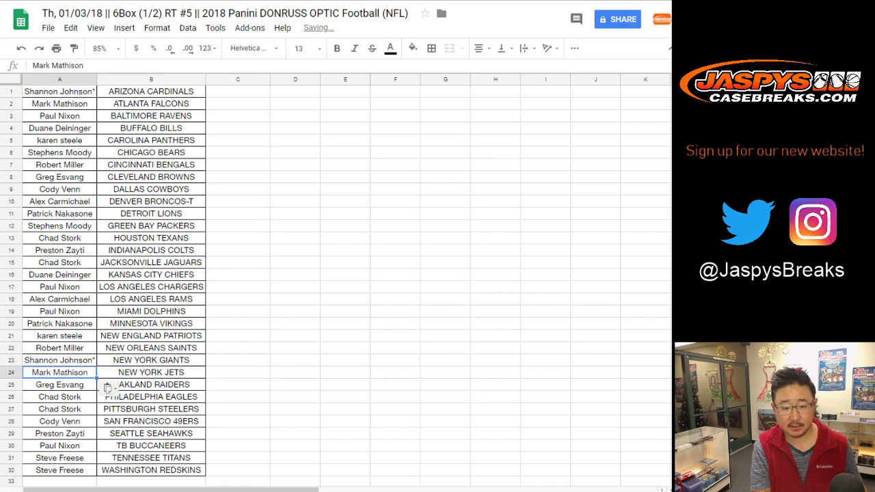
Append -T to the team name in B24 so it reads NEW YORK JETS-T
key("Right")
key("Return")
type("-T")
key("Return")
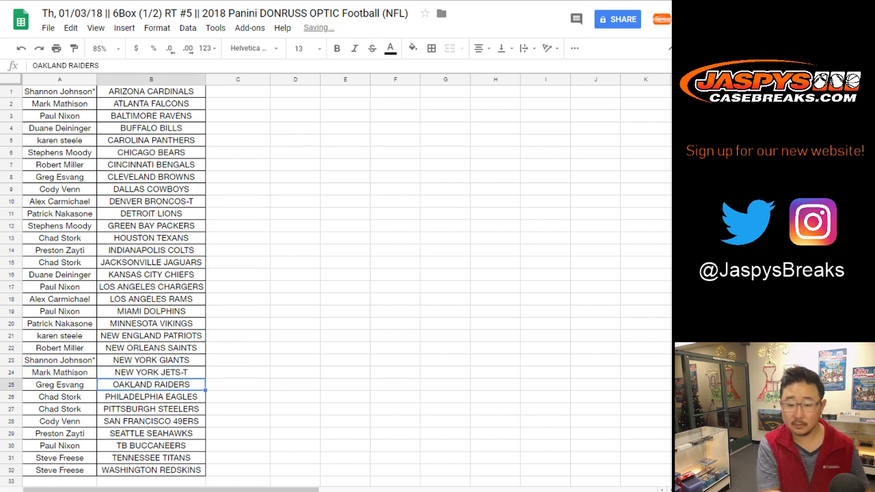